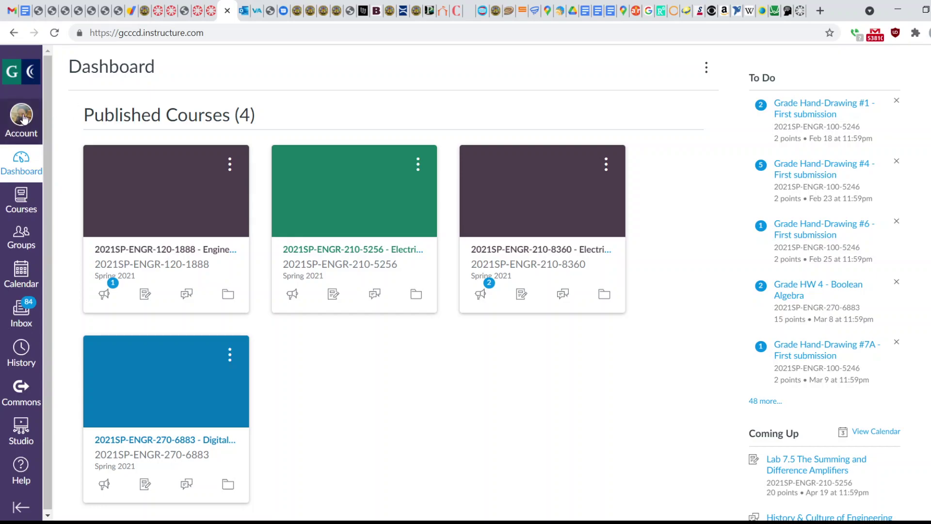
Open the My ePortfolios list from the Account menu
left_click(22, 117)
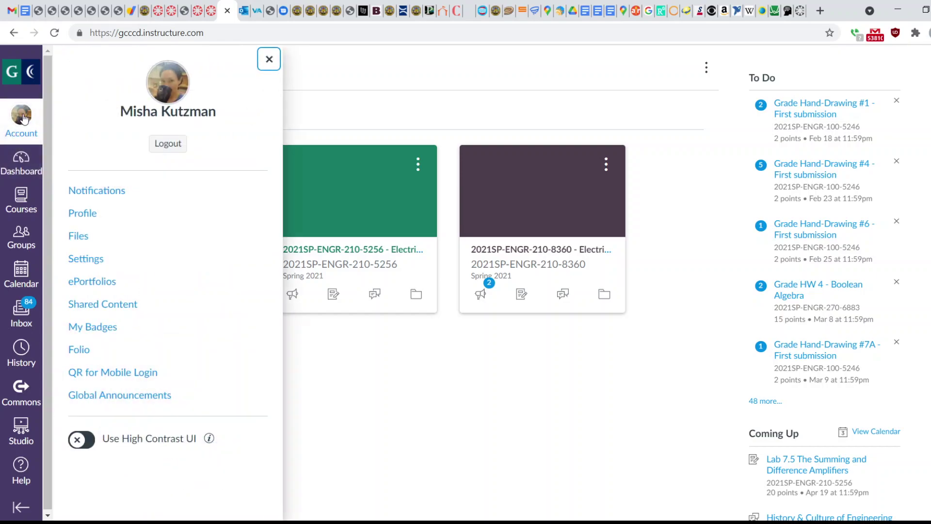
left_click(101, 287)
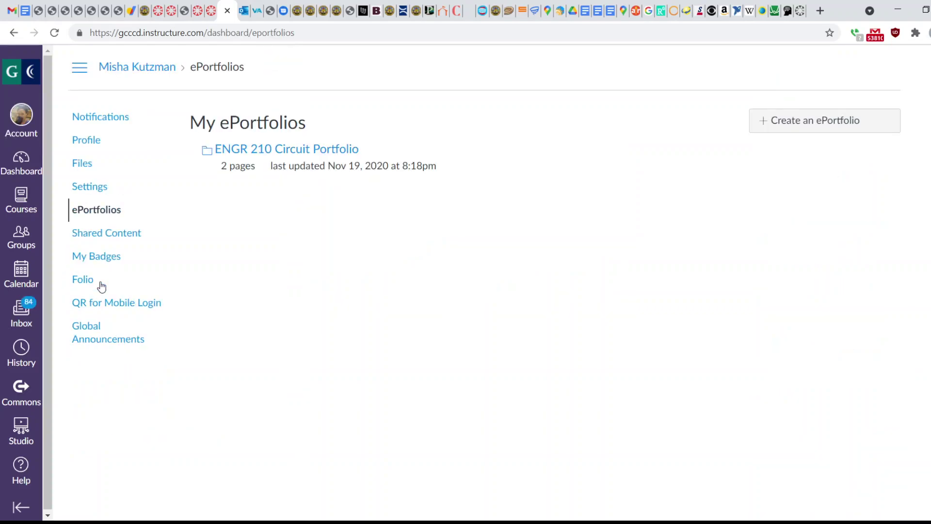
Create a new ePortfolio named 'ENGR 120 Midterm Project'
left_click(825, 127)
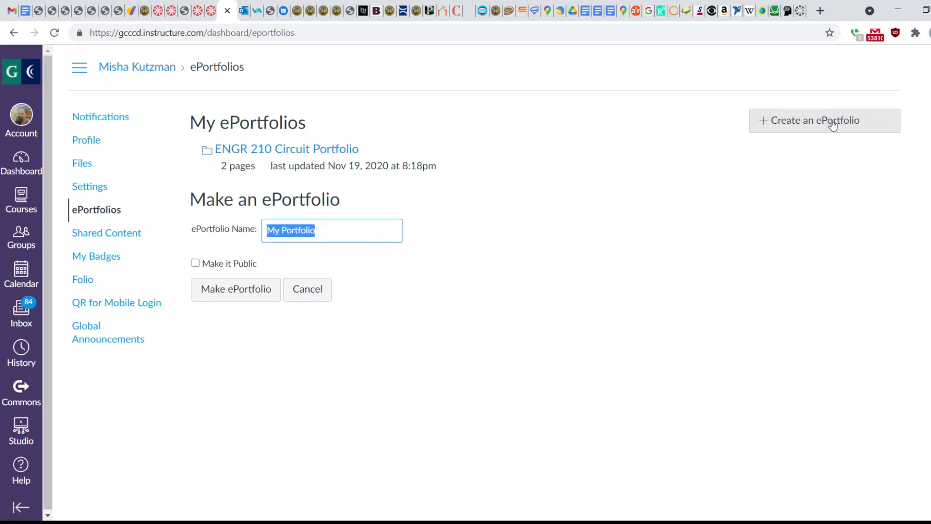
type("ENGR 12")
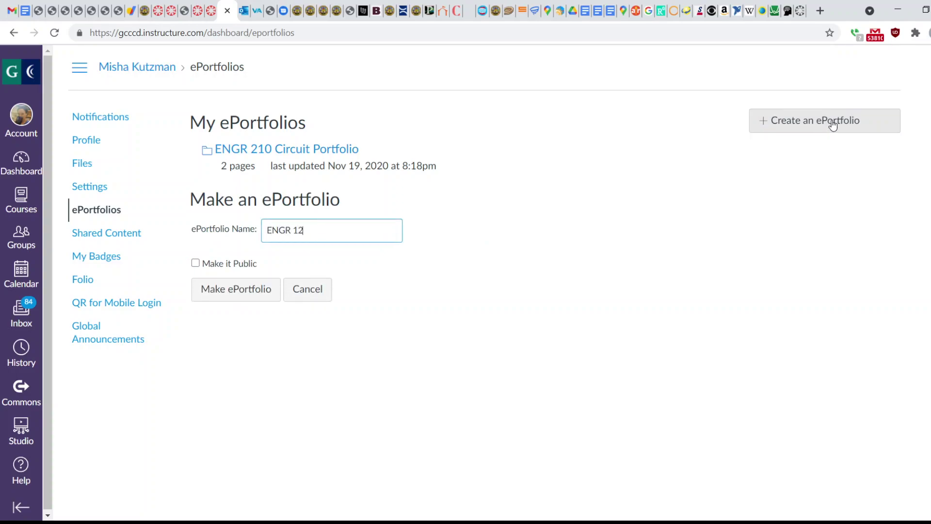
type("0 Mi")
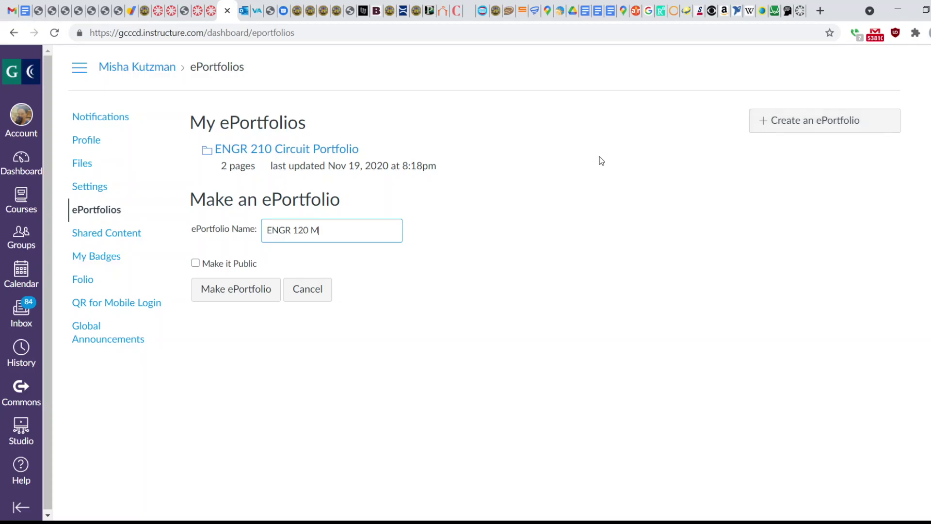
left_click(327, 264)
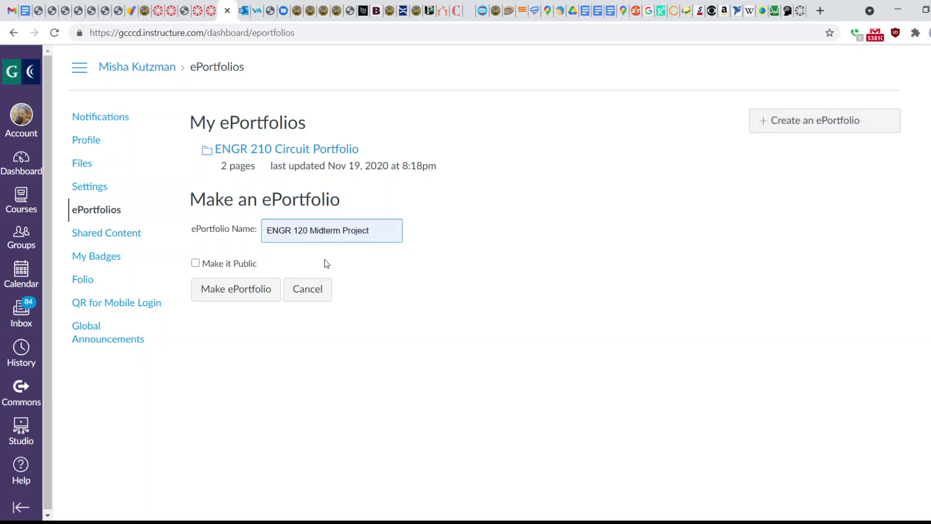
left_click(231, 293)
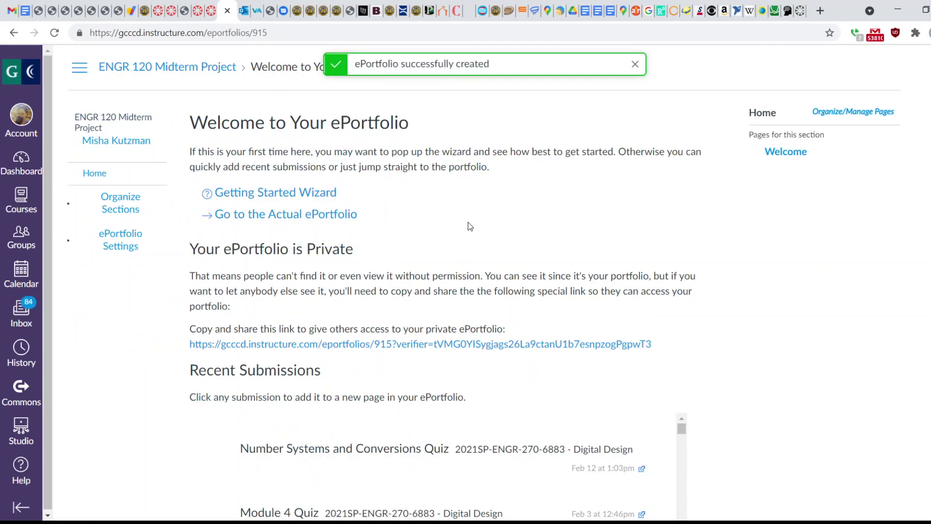
Open the portfolio's Welcome page in edit mode and rename it 'Project Files'
left_click(320, 218)
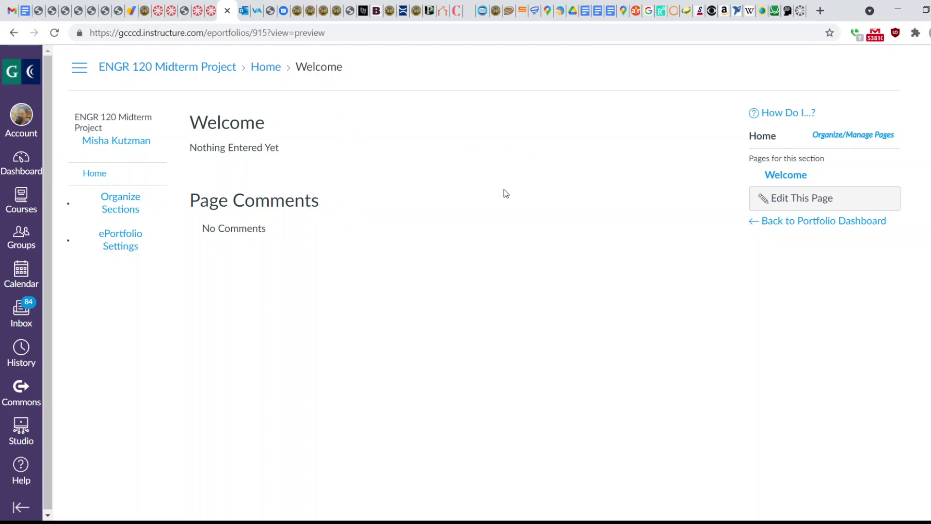
left_click(807, 203)
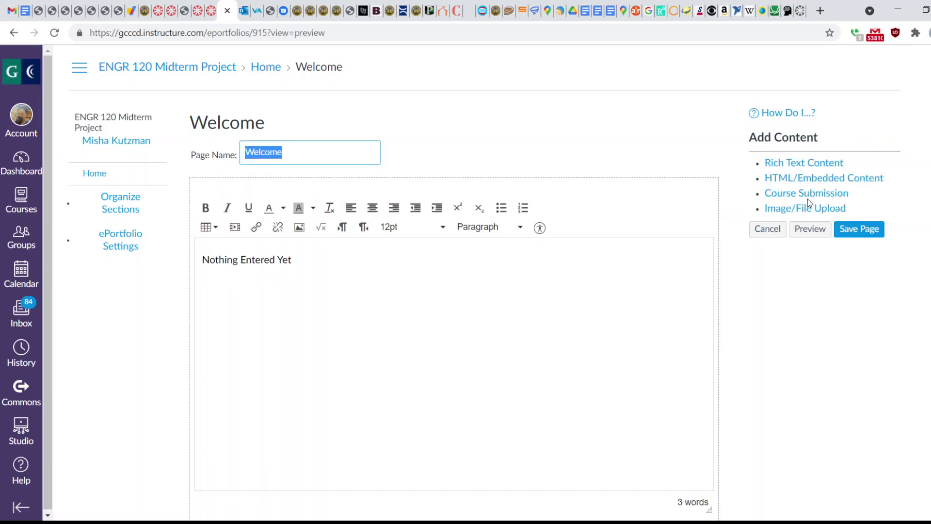
scroll(740, 273, "down", 1)
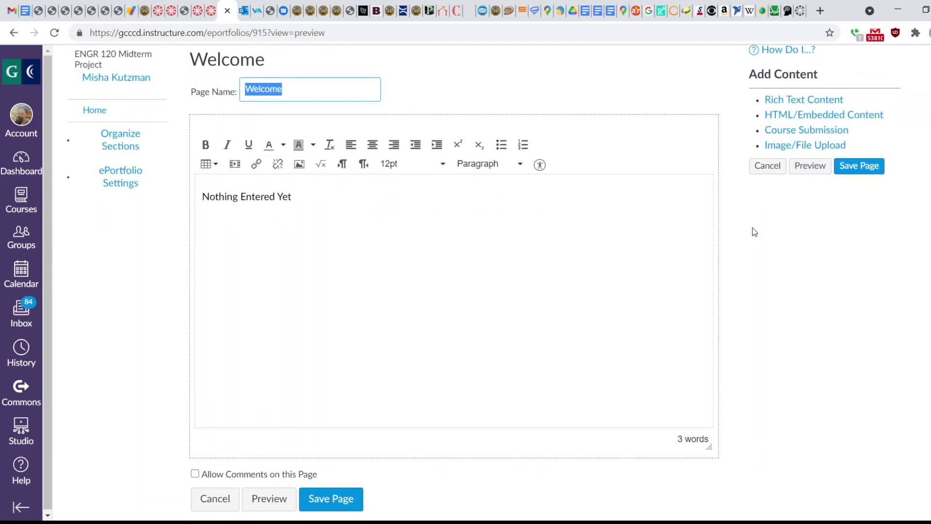
scroll(757, 163, "up", 1)
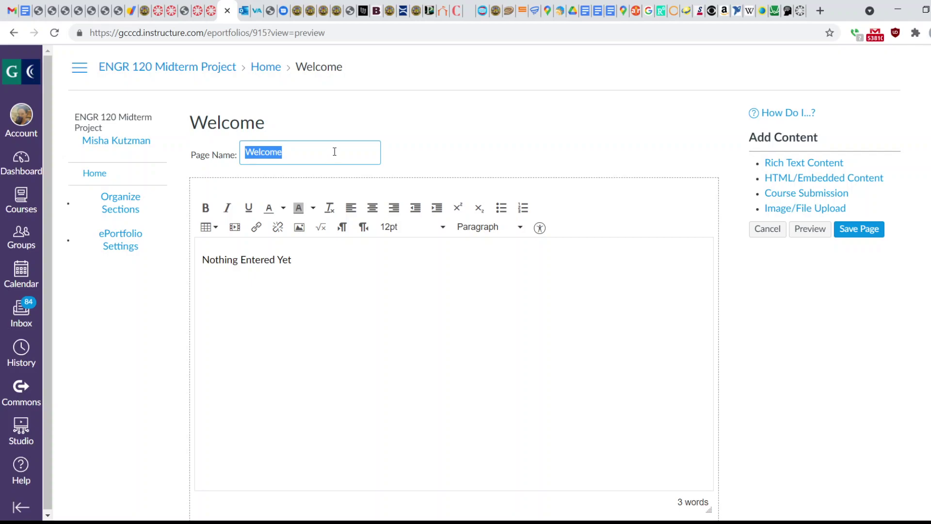
type("Project F")
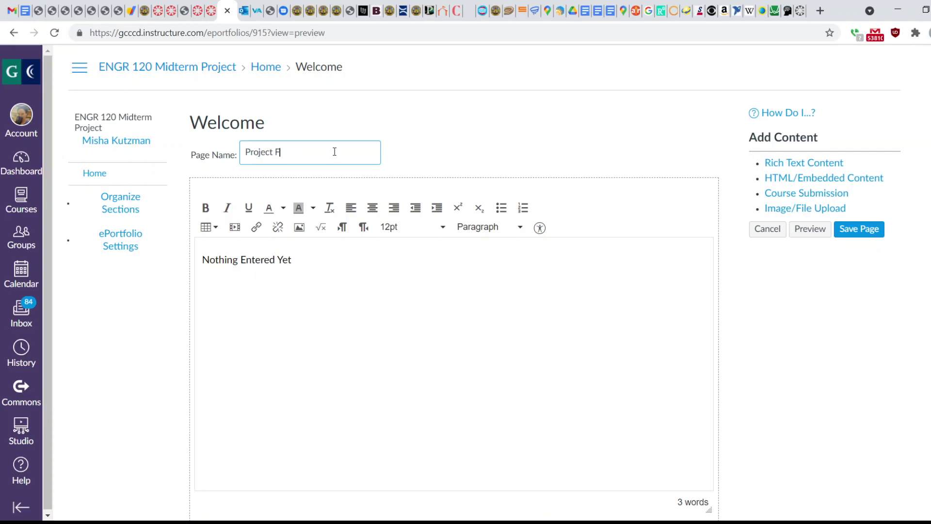
type("iles")
Add a file-upload section with noise.m linked for download, then save the page
left_click(824, 209)
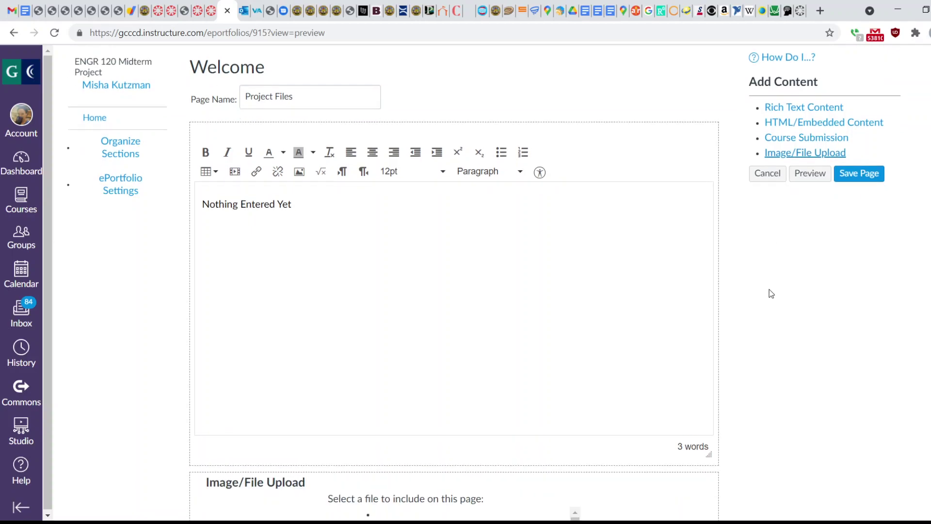
scroll(771, 292, "down", 5)
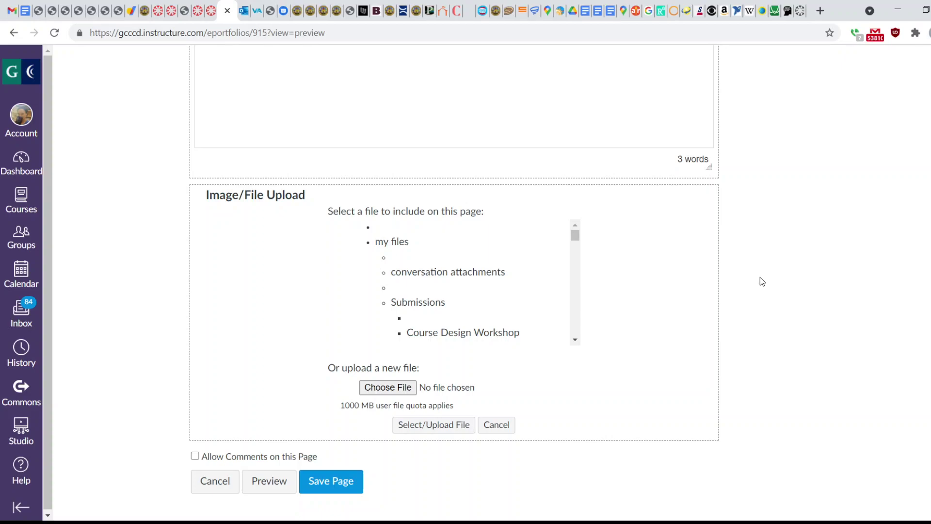
left_click(396, 388)
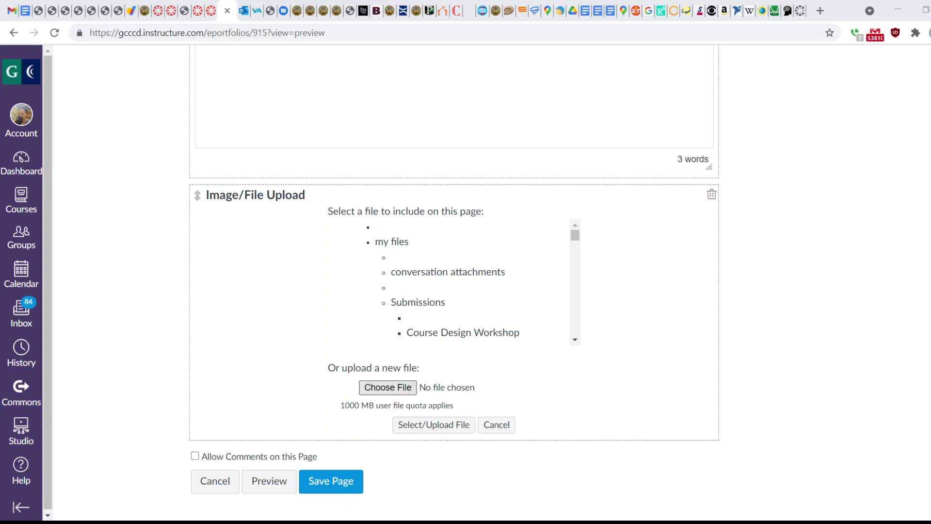
key("Return")
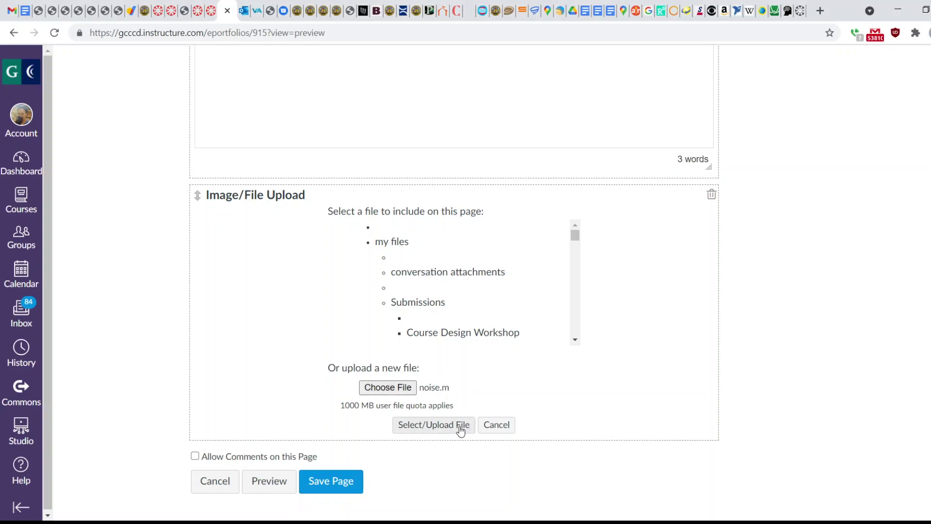
left_click(439, 427)
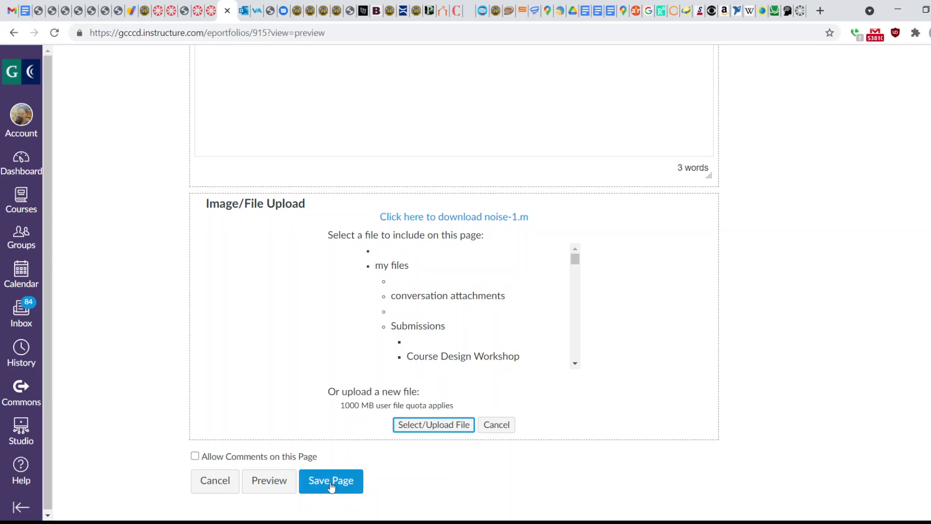
left_click(336, 482)
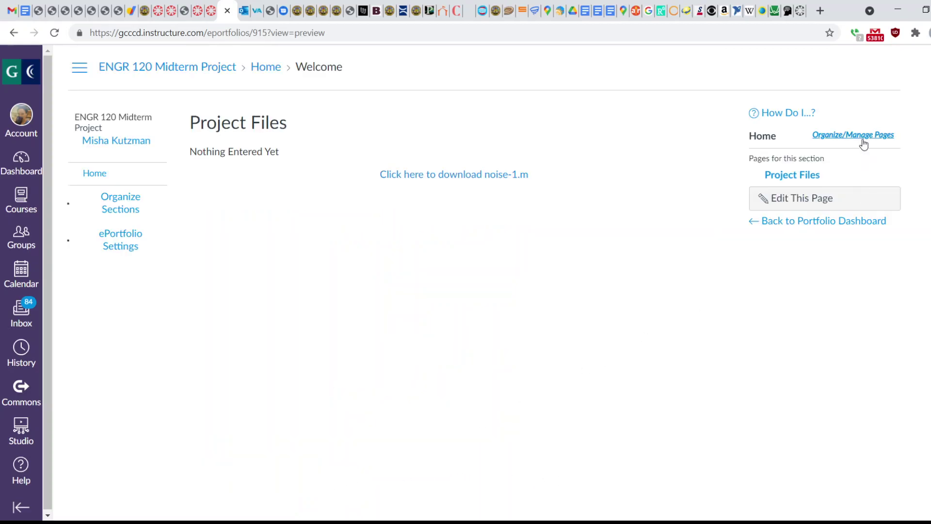
Edit the Project Files page again, add a second upload block and choose grade.m
left_click(809, 202)
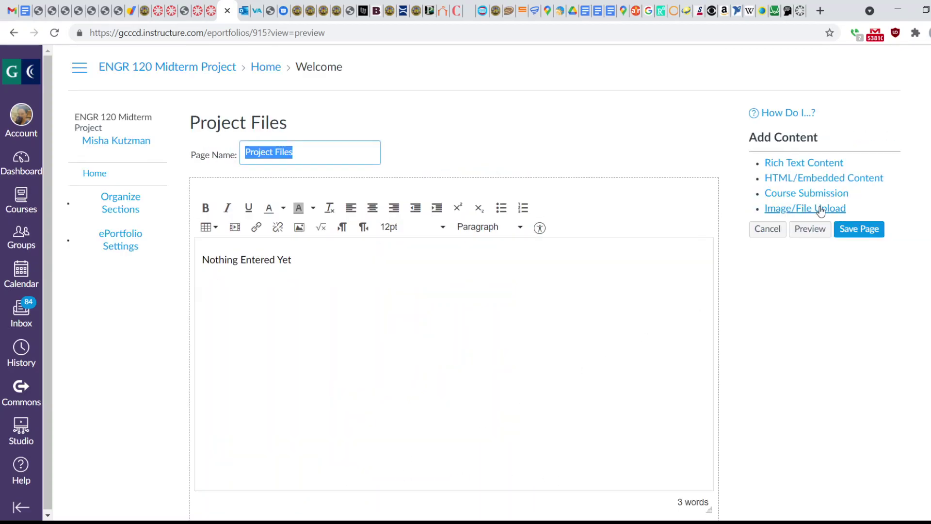
left_click(820, 209)
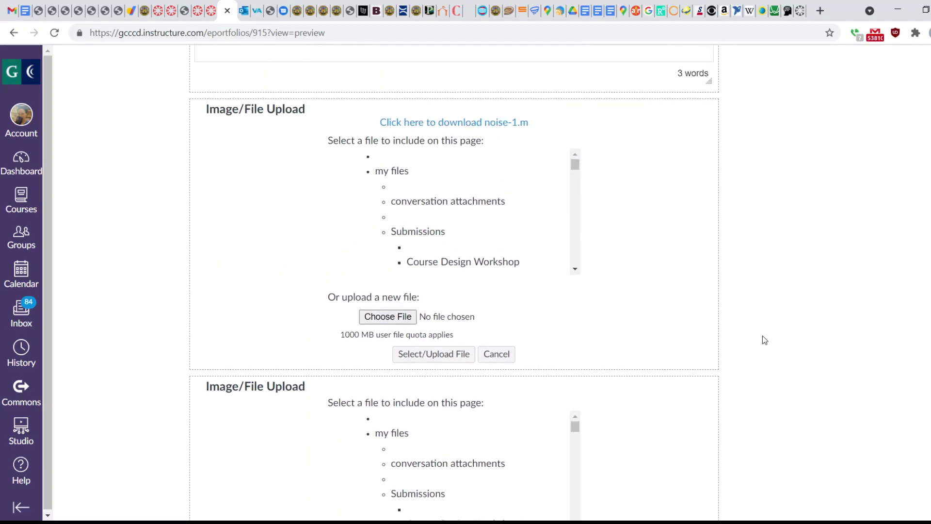
scroll(761, 338, "up", 4)
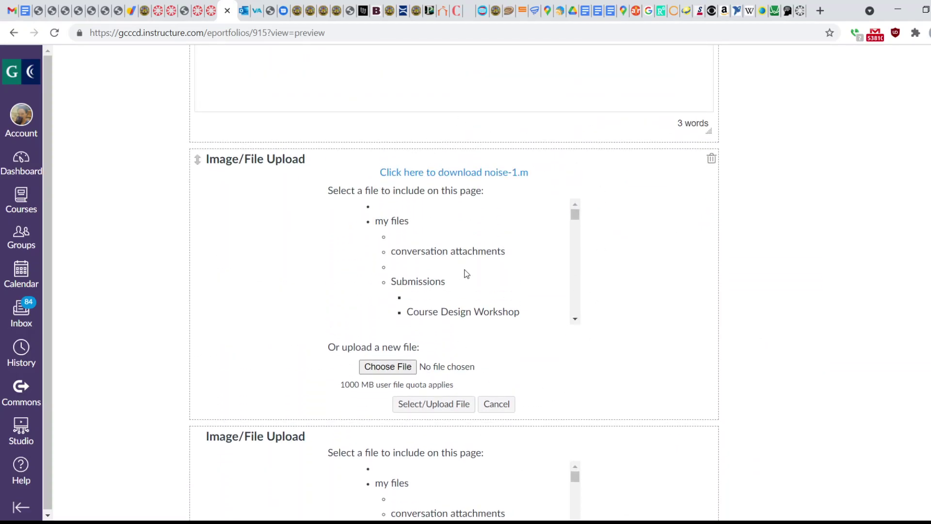
scroll(769, 318, "down", 4)
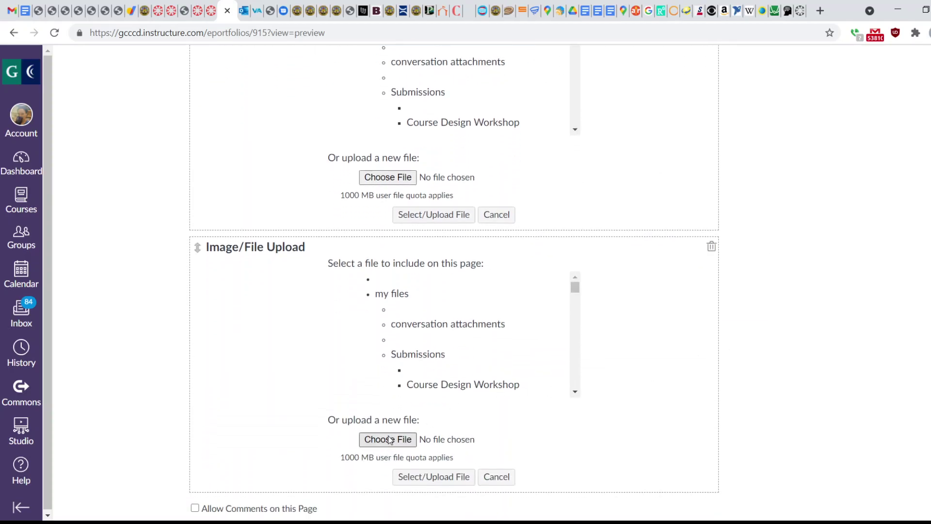
left_click(388, 439)
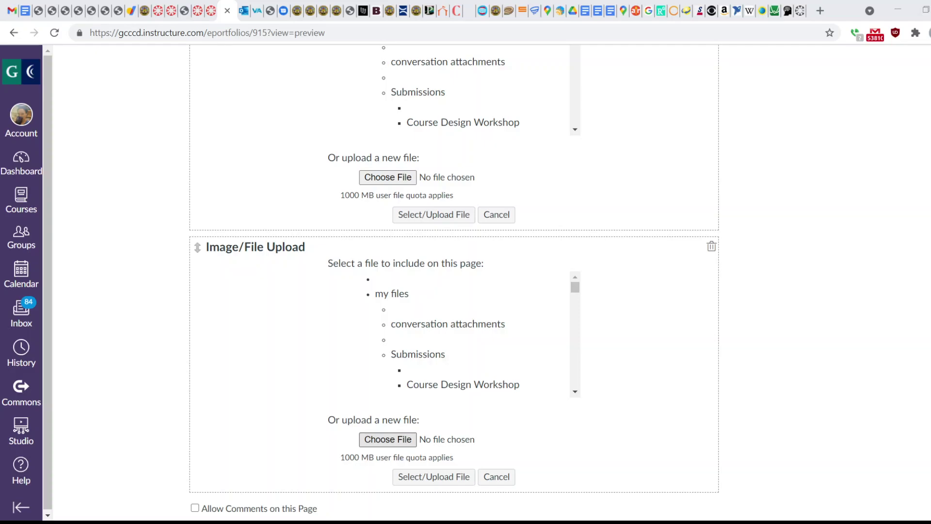
double_click(160, 161)
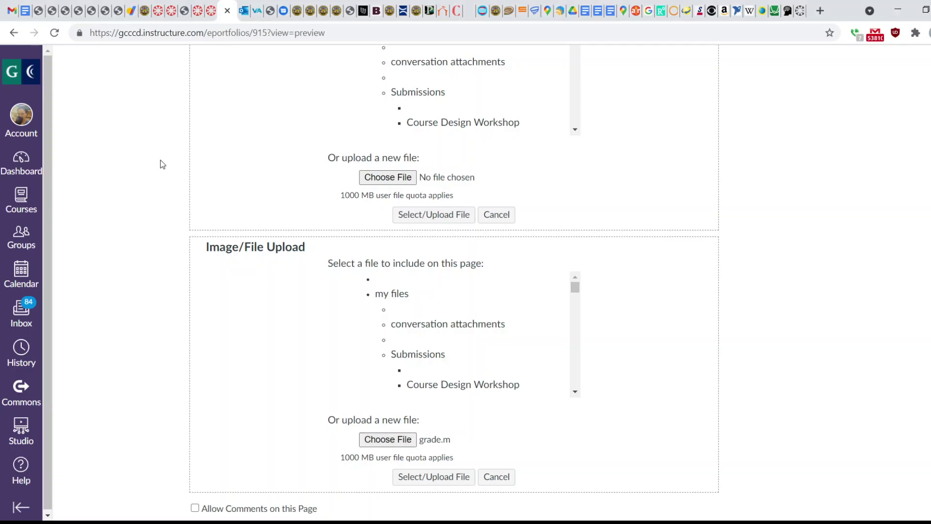
scroll(775, 388, "down", 1)
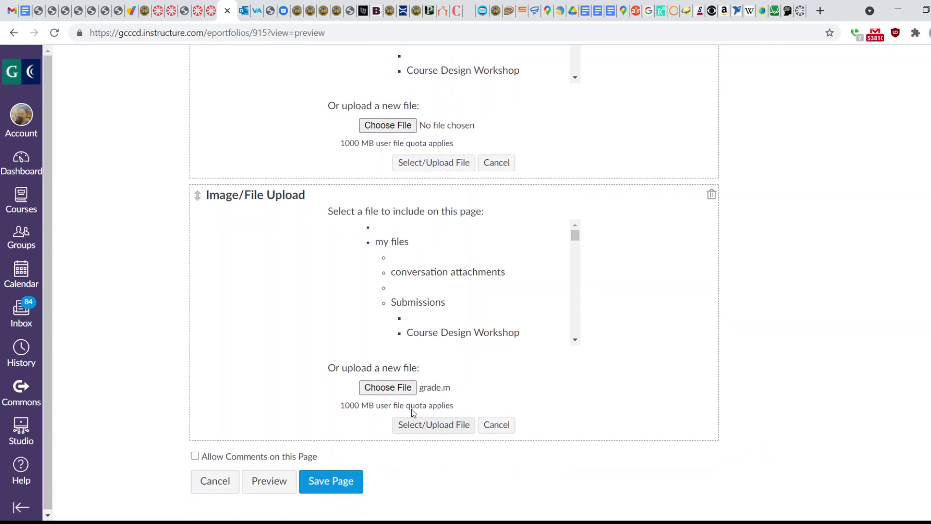
Upload grade.m, add a third block with parallel.m, and save the three-link page
left_click(427, 426)
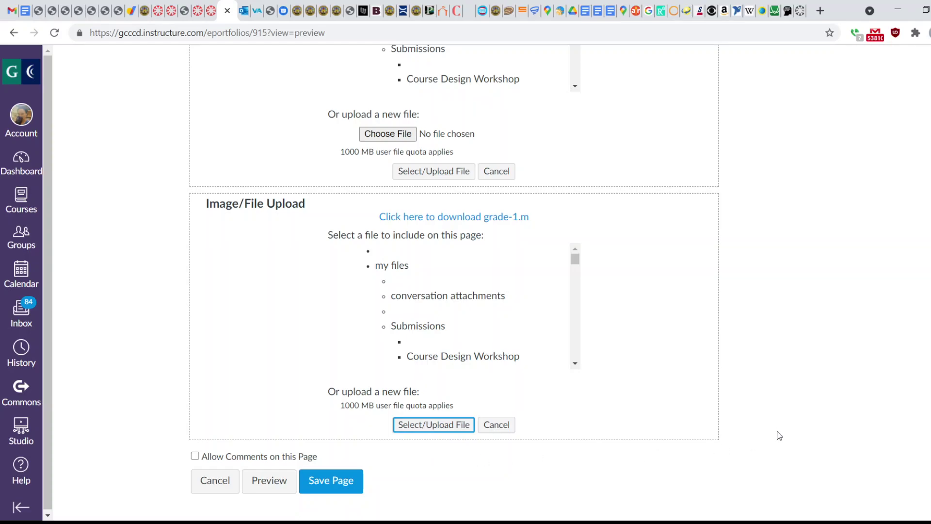
scroll(815, 418, "up", 12)
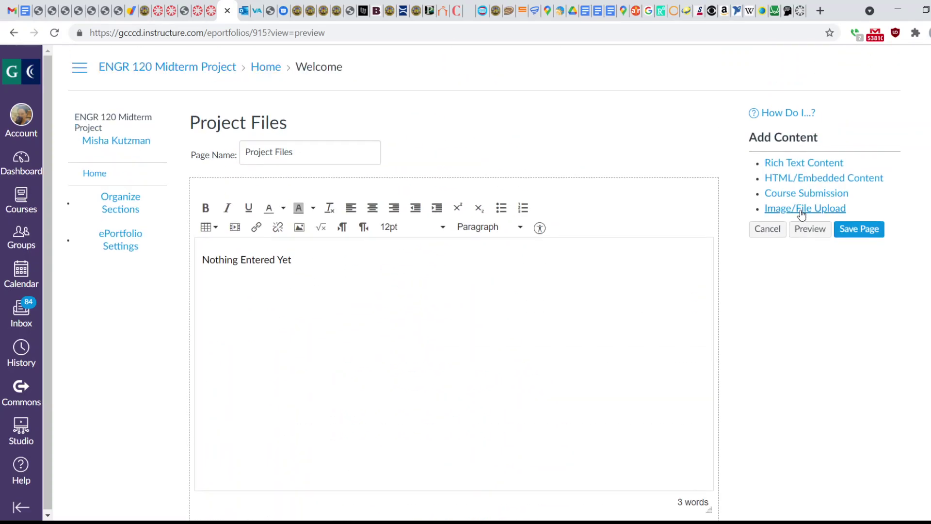
left_click(802, 210)
scroll(782, 339, "down", 10)
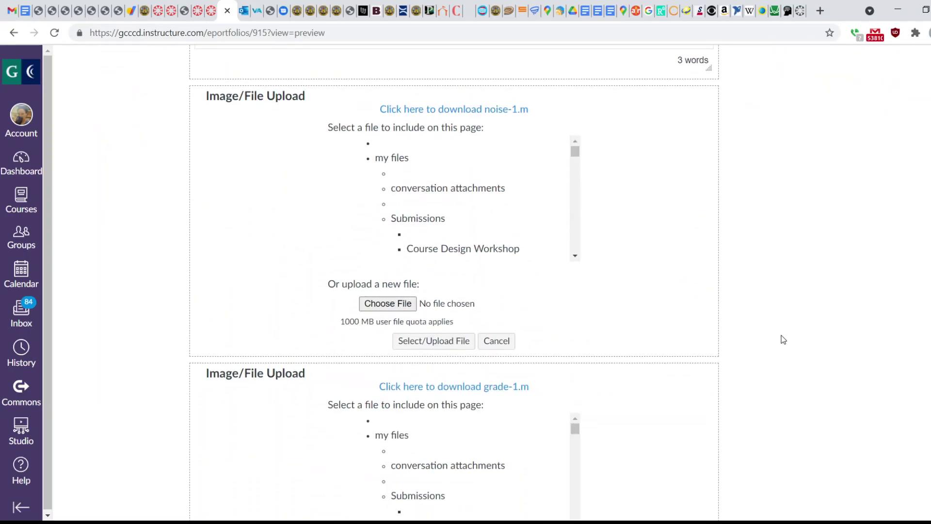
scroll(783, 339, "down", 2)
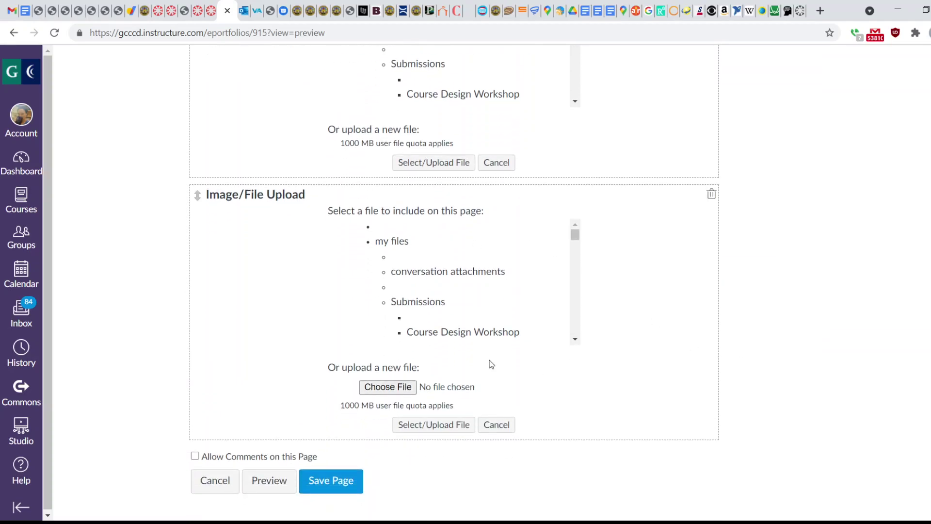
left_click(389, 387)
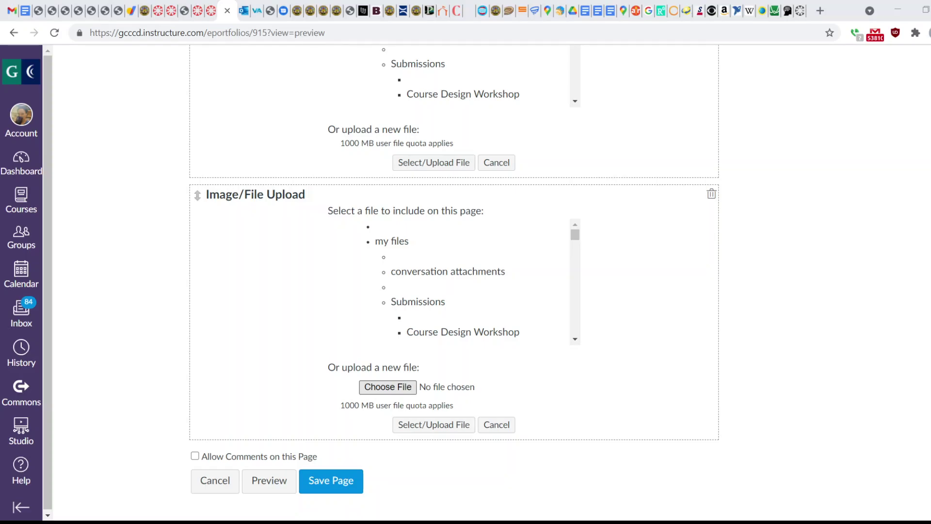
double_click(368, 283)
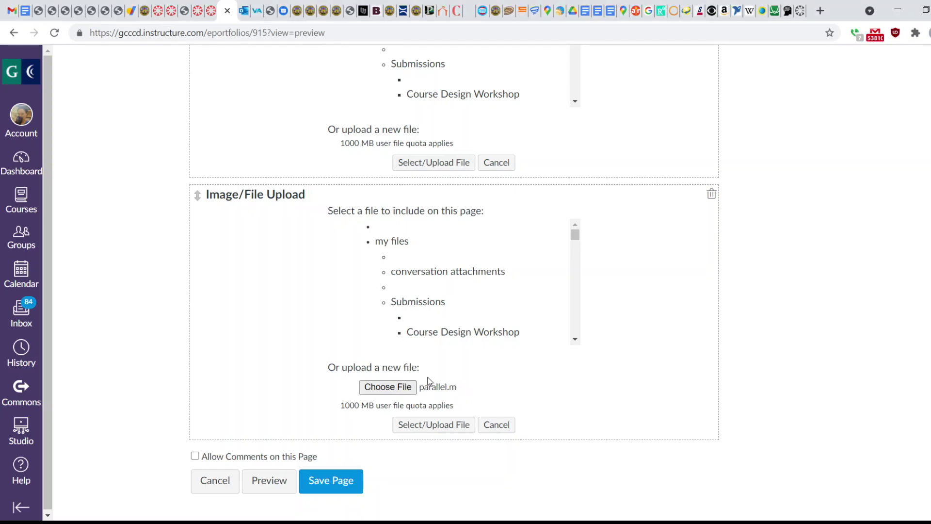
left_click(460, 431)
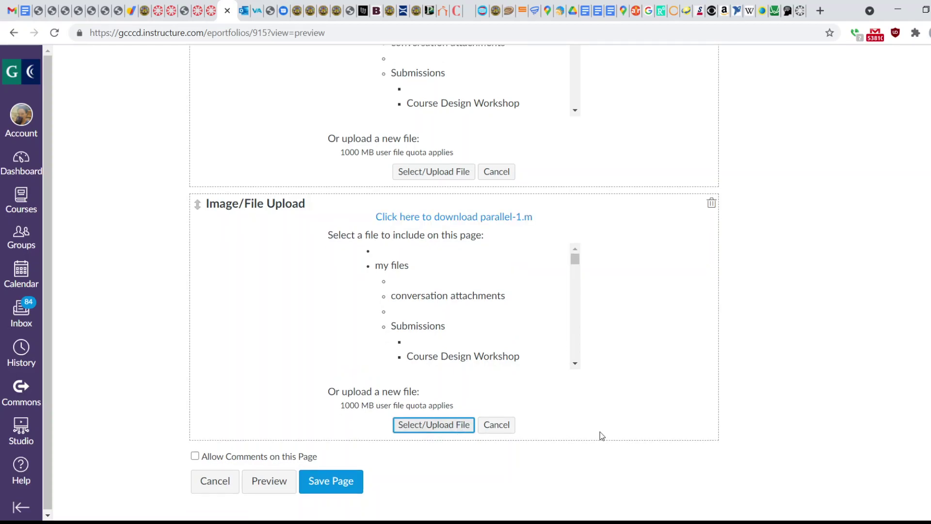
left_click(340, 481)
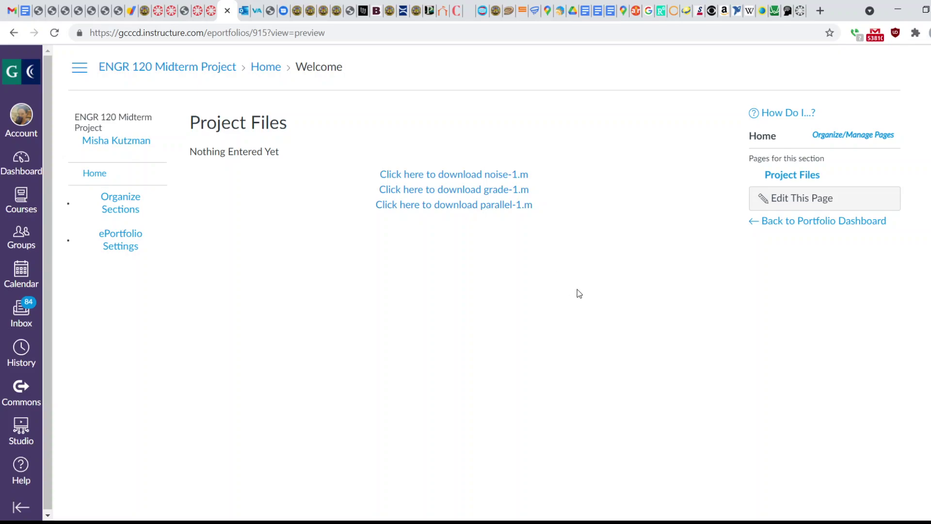
Return to the portfolio dashboard and copy the ePortfolio's private share link
left_click(826, 223)
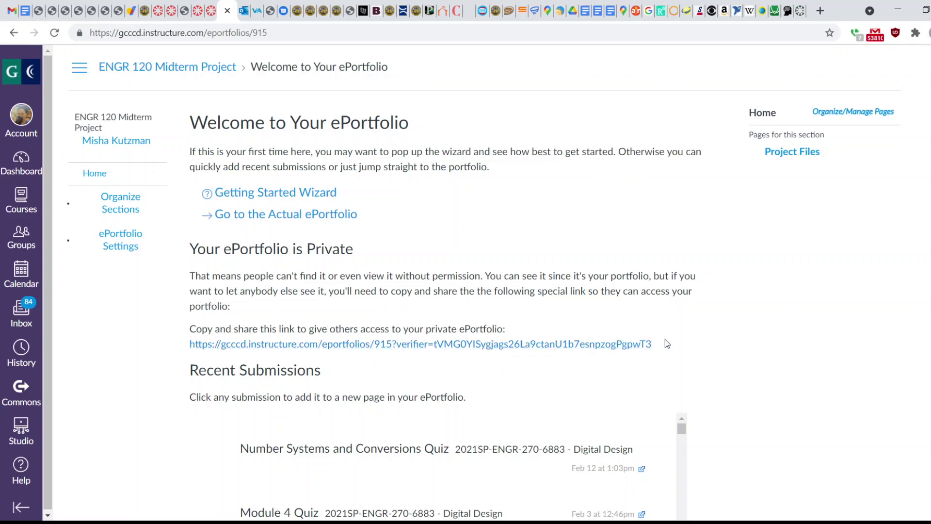
left_click_drag(662, 351, 188, 345)
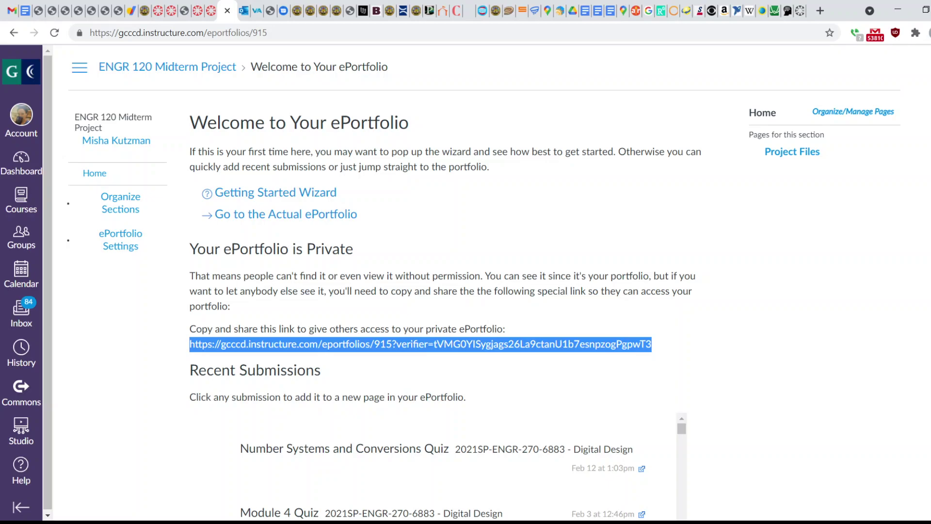
key("alt+Tab")
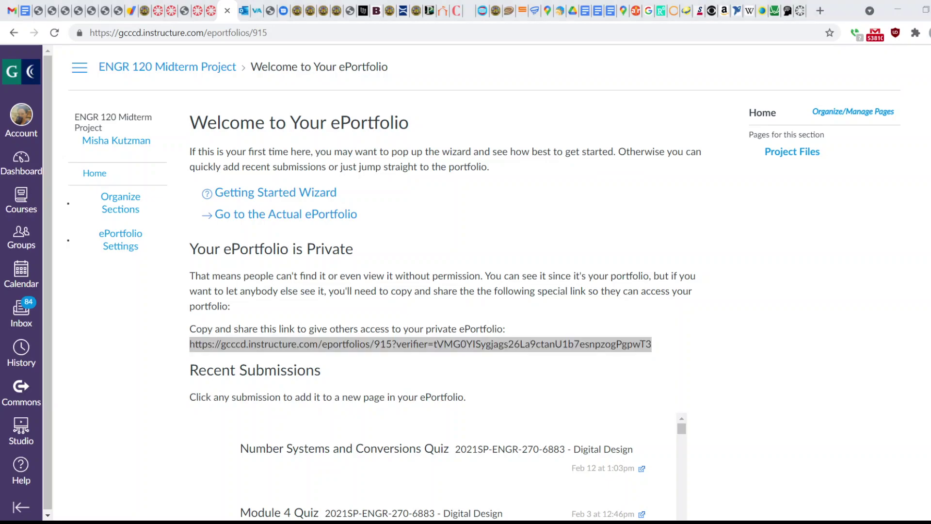